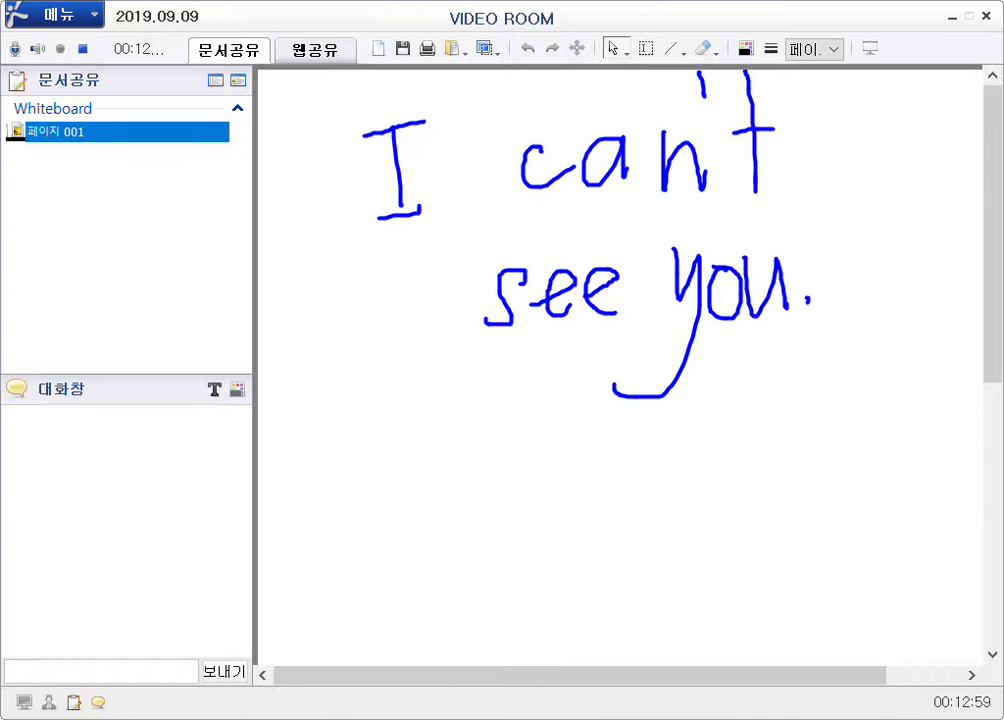
# Switch from the whiteboard to the still-empty 웹공유 web-sharing area.
pyautogui.click(315, 49)
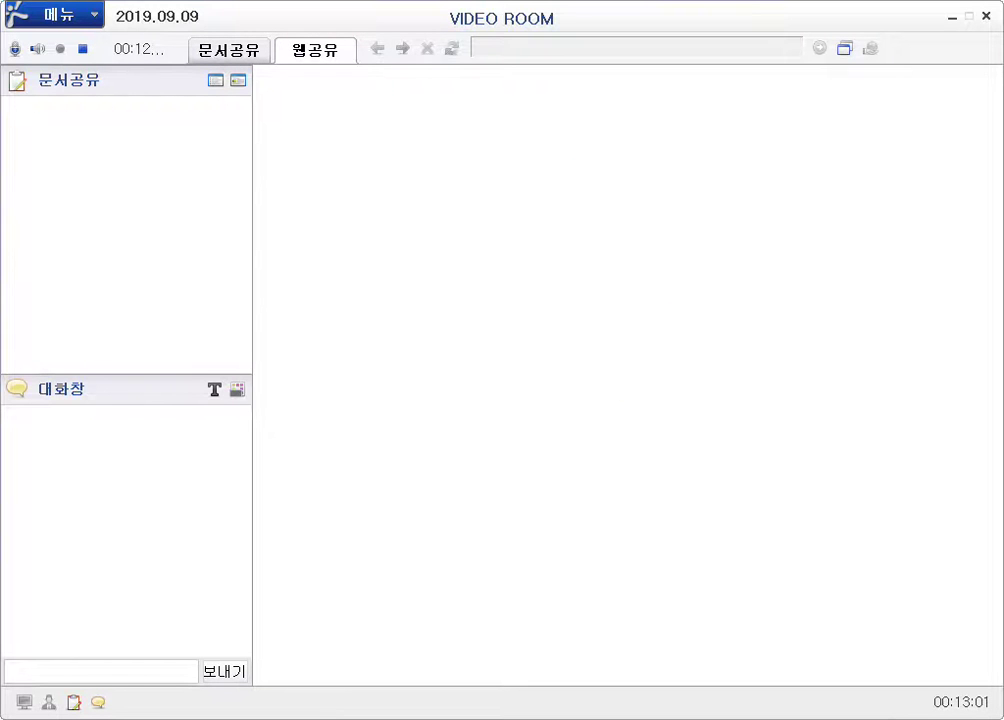